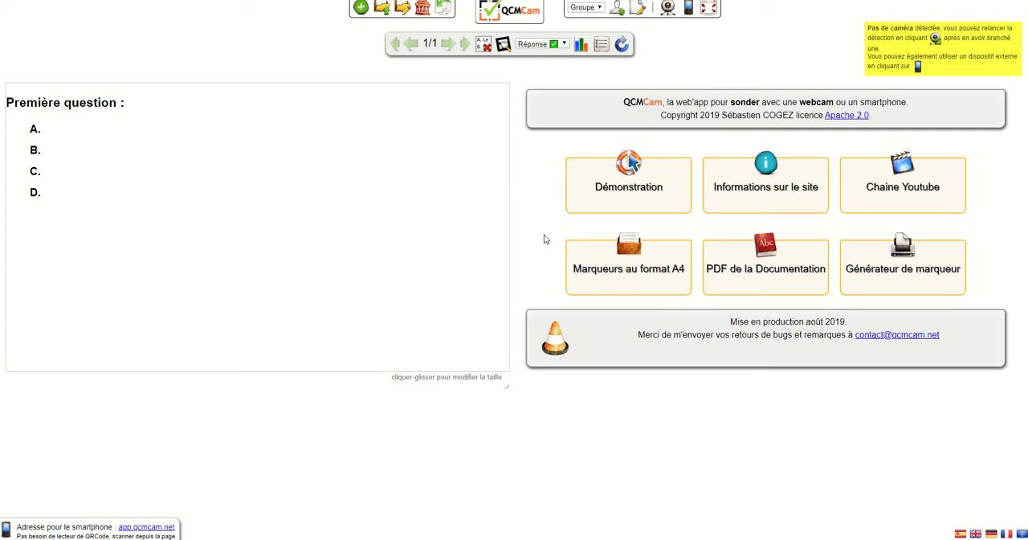
Examine the printable A4 marker sheets in planche codes aruco 4x4 A4.pdf, comparing the answer letters and numbers on the first two markers
{"action": "key", "text": "ctrl+Tab"}
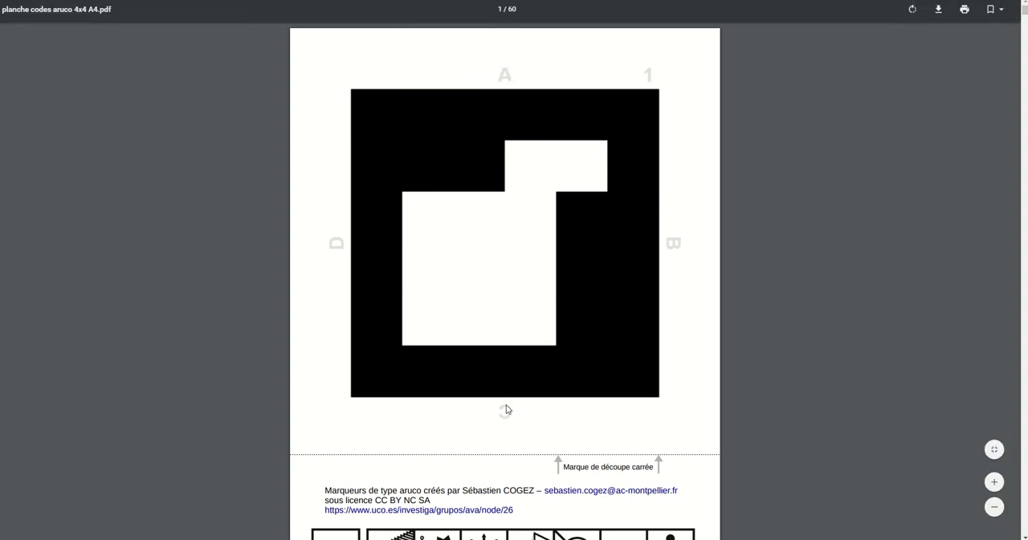
{"action": "scroll", "coordinate": [447, 318], "scroll_direction": "down", "scroll_amount": 1}
{"action": "scroll", "coordinate": [446, 314], "scroll_direction": "down", "scroll_amount": 3}
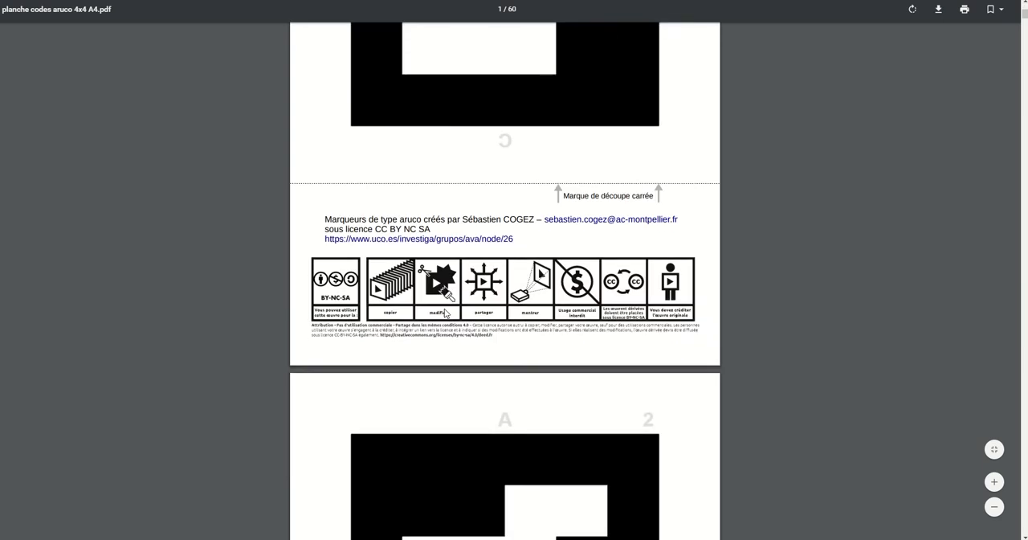
{"action": "scroll", "coordinate": [443, 310], "scroll_direction": "up", "scroll_amount": 3}
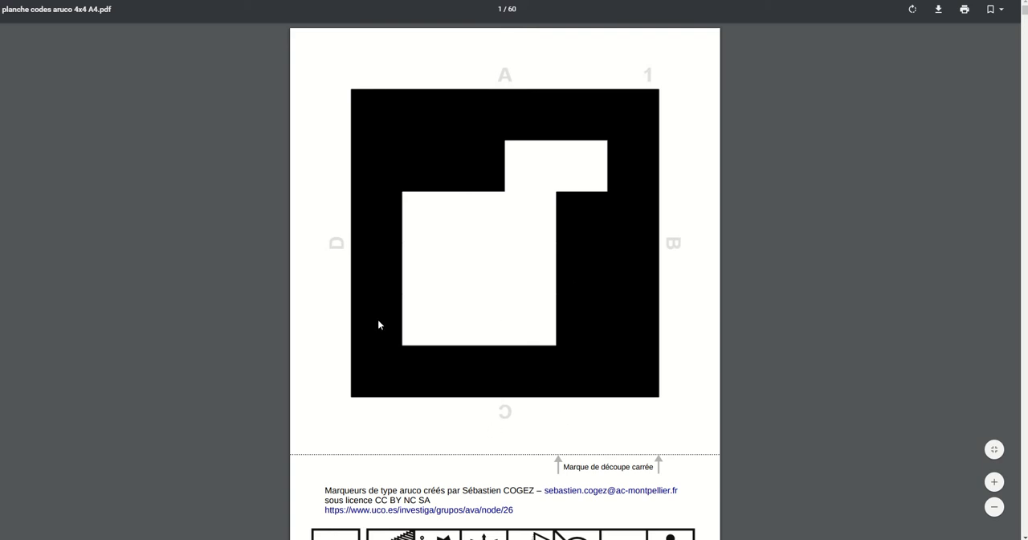
{"action": "scroll", "coordinate": [379, 325], "scroll_direction": "down", "scroll_amount": 9}
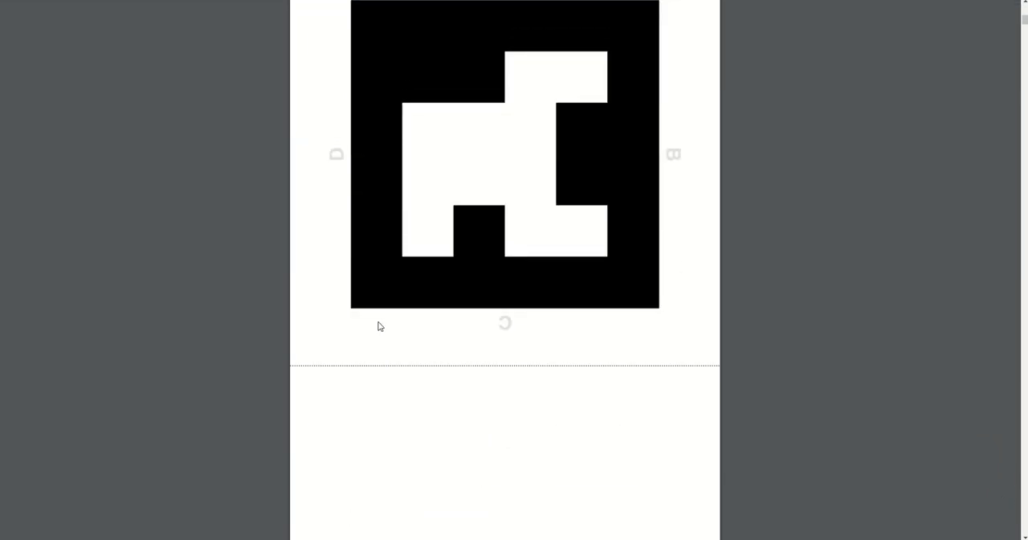
{"action": "scroll", "coordinate": [380, 326], "scroll_direction": "down", "scroll_amount": 5}
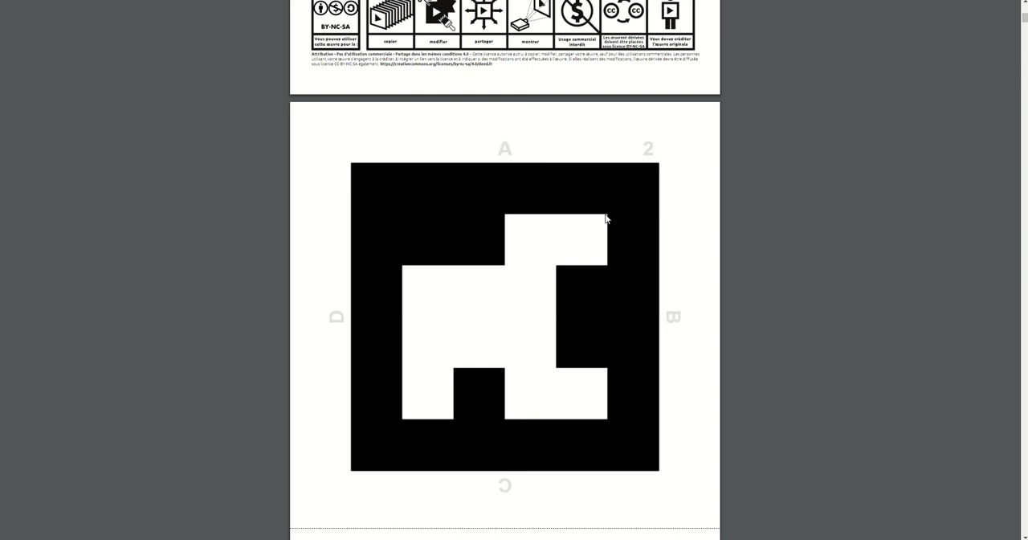
{"action": "scroll", "coordinate": [617, 216], "scroll_direction": "up", "scroll_amount": 7}
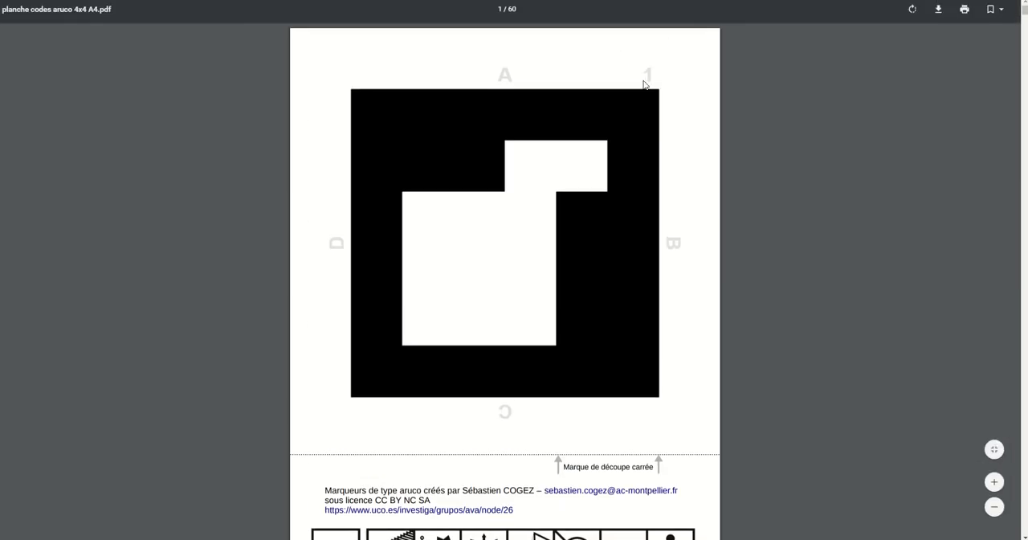
{"action": "scroll", "coordinate": [655, 120], "scroll_direction": "down", "scroll_amount": 3}
{"action": "scroll", "coordinate": [479, 359], "scroll_direction": "up", "scroll_amount": 2}
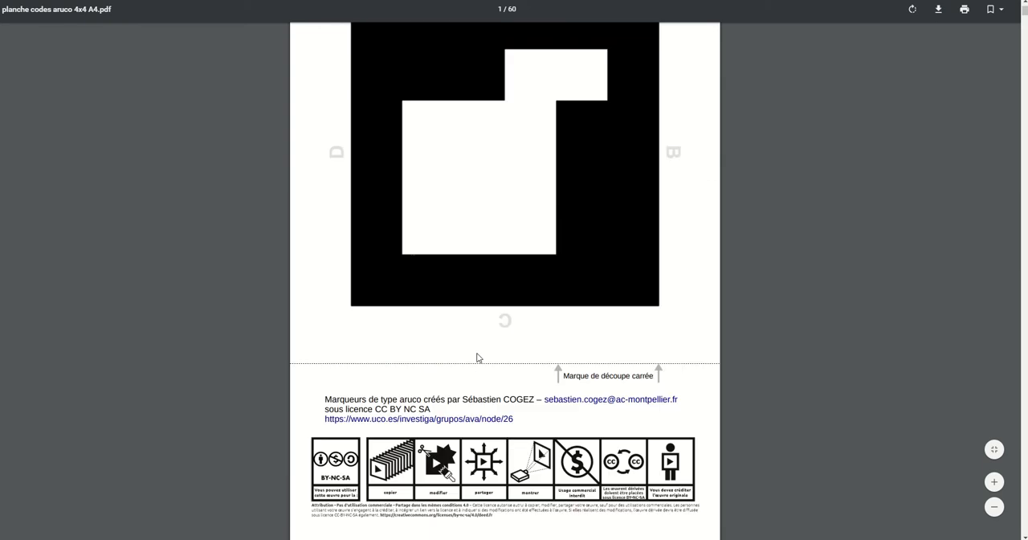
{"action": "scroll", "coordinate": [478, 359], "scroll_direction": "up", "scroll_amount": 1}
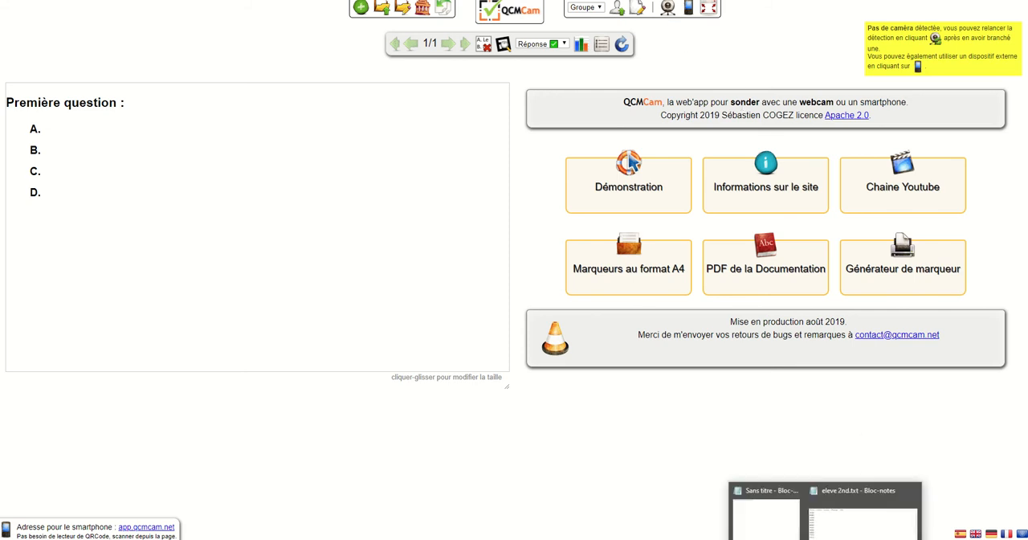
Check the student list in eleve 2nd.txt and load that file from the computer as the participants
{"action": "left_click", "coordinate": [842, 536]}
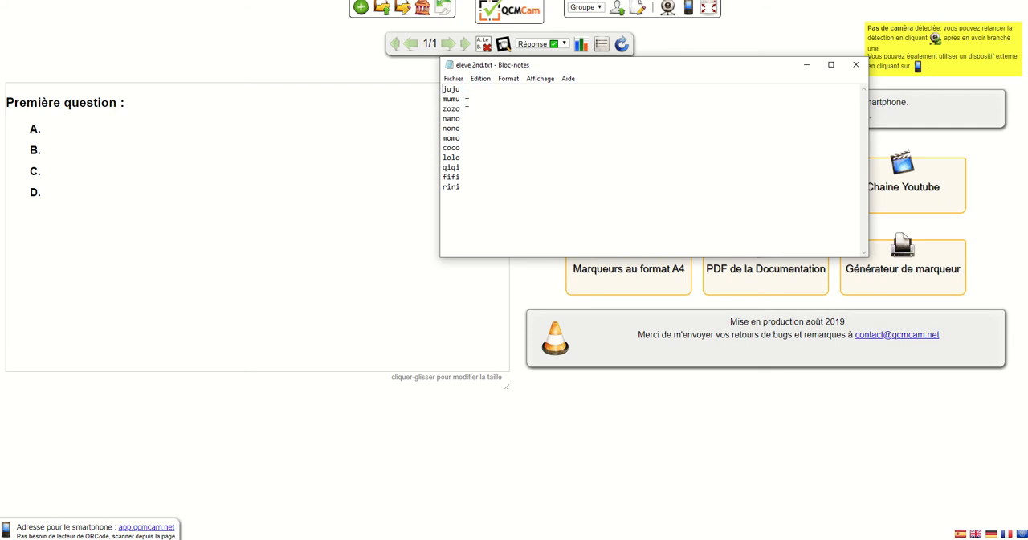
{"action": "left_click", "coordinate": [857, 65]}
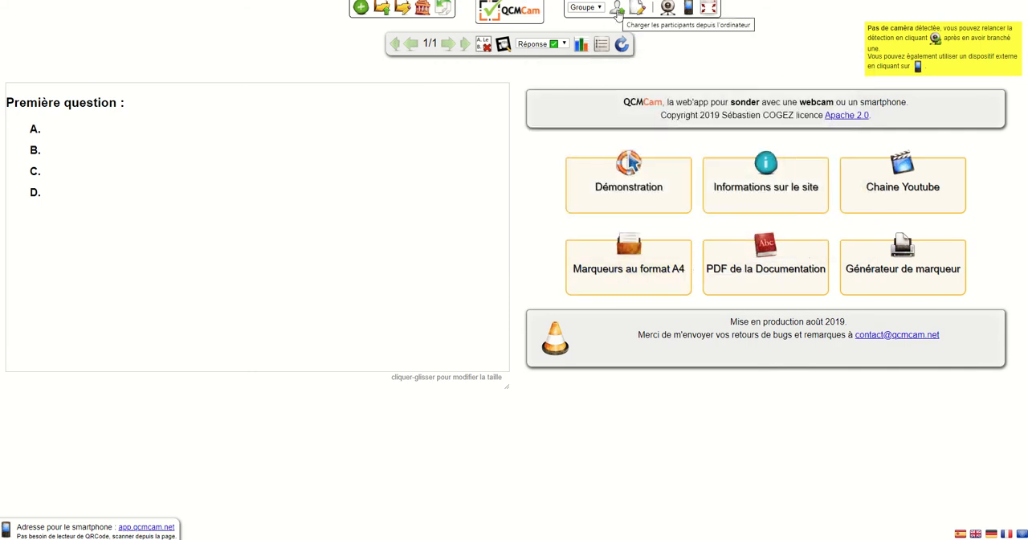
{"action": "left_click", "coordinate": [617, 9]}
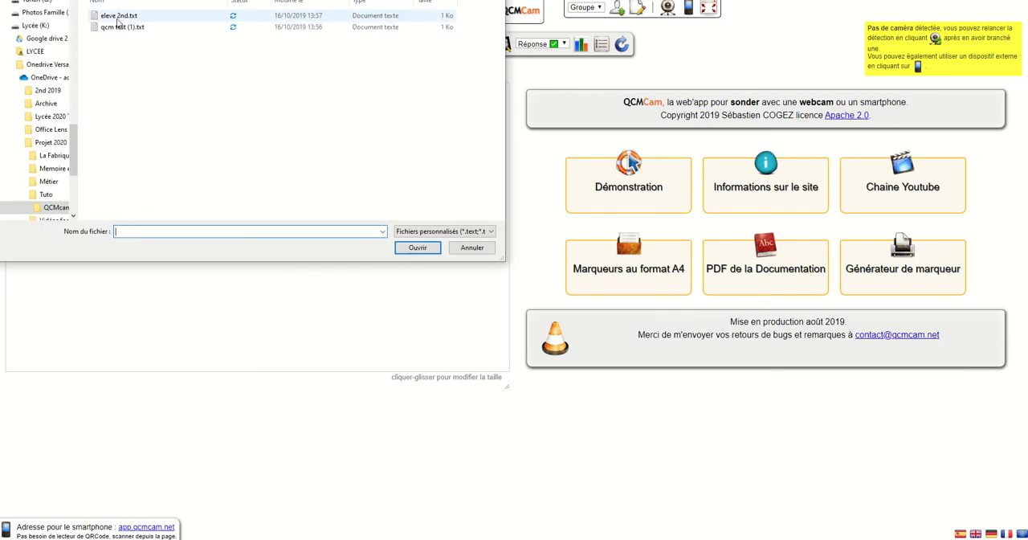
{"action": "left_click", "coordinate": [118, 17]}
{"action": "left_click", "coordinate": [414, 247]}
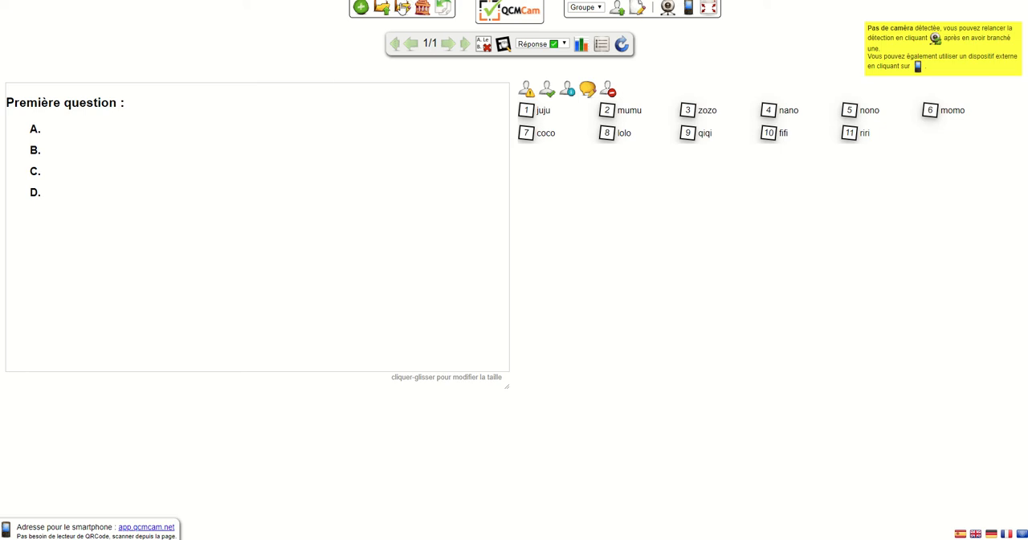
Load the questions from qcm test (1).txt on the computer and reveal the first question
{"action": "mouse_move", "coordinate": [385, 11]}
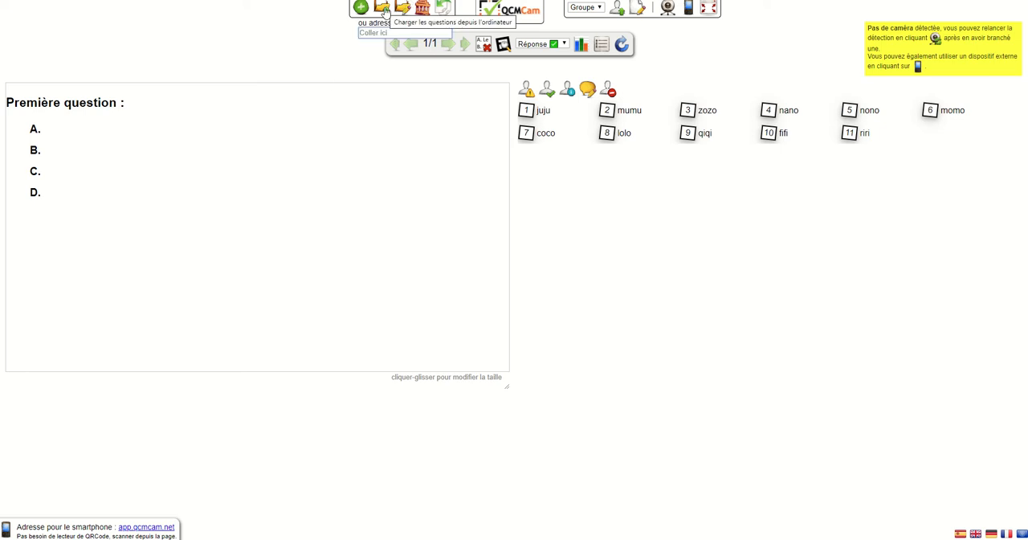
{"action": "left_click", "coordinate": [384, 11]}
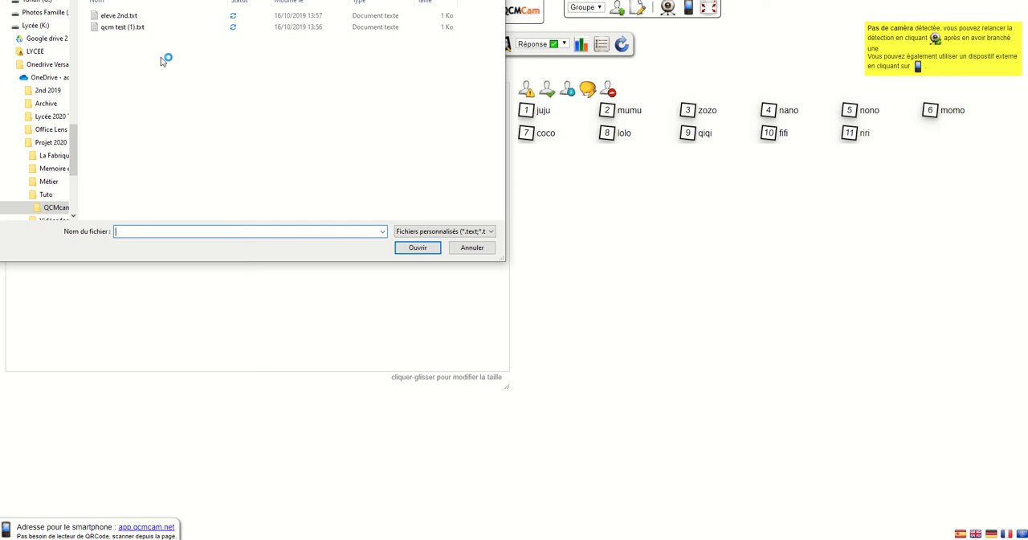
{"action": "left_click", "coordinate": [111, 28]}
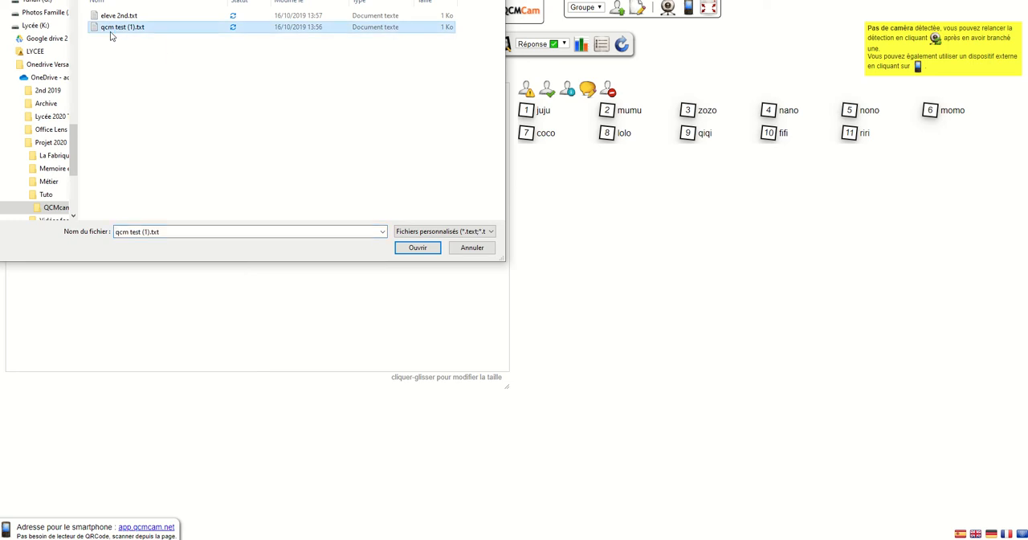
{"action": "left_click", "coordinate": [411, 249]}
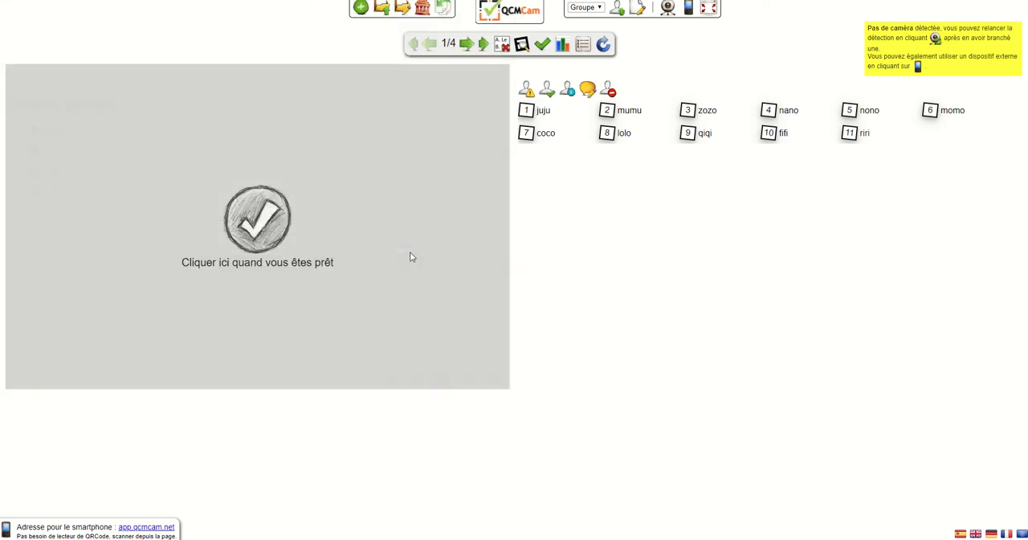
{"action": "left_click", "coordinate": [250, 230]}
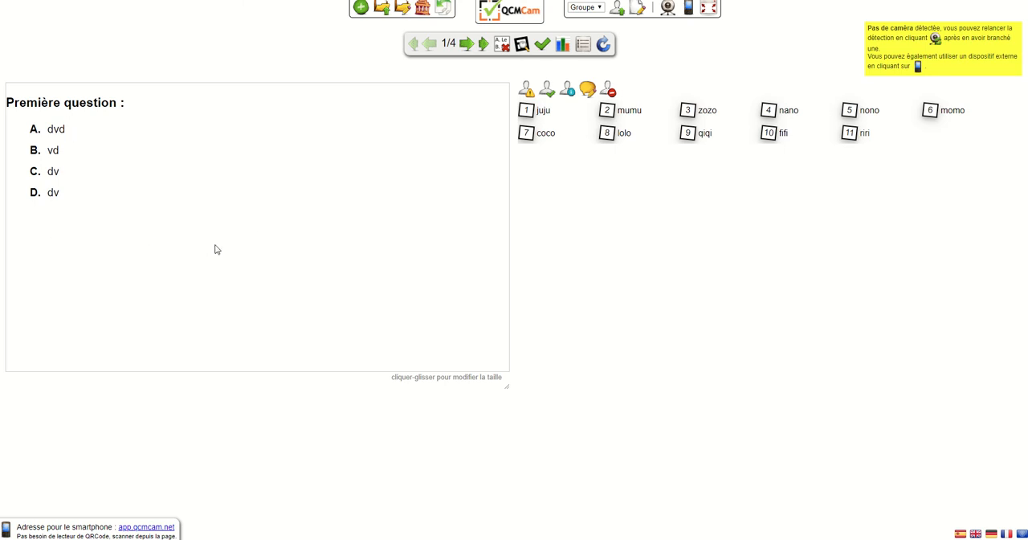
Try to start the camera, and display the first question's correct answer together with the response chart
{"action": "left_click", "coordinate": [668, 7]}
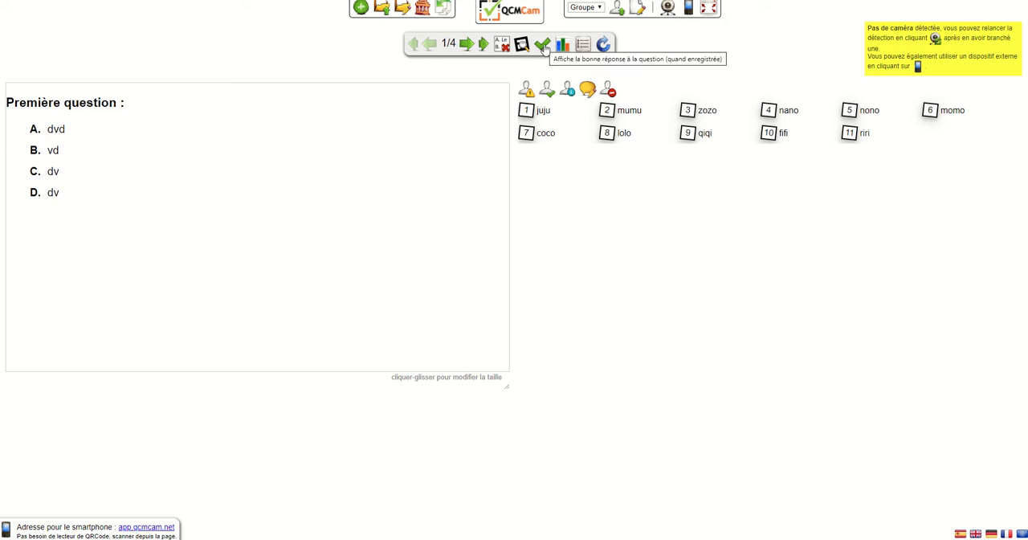
{"action": "left_click", "coordinate": [544, 47]}
{"action": "left_click", "coordinate": [561, 45]}
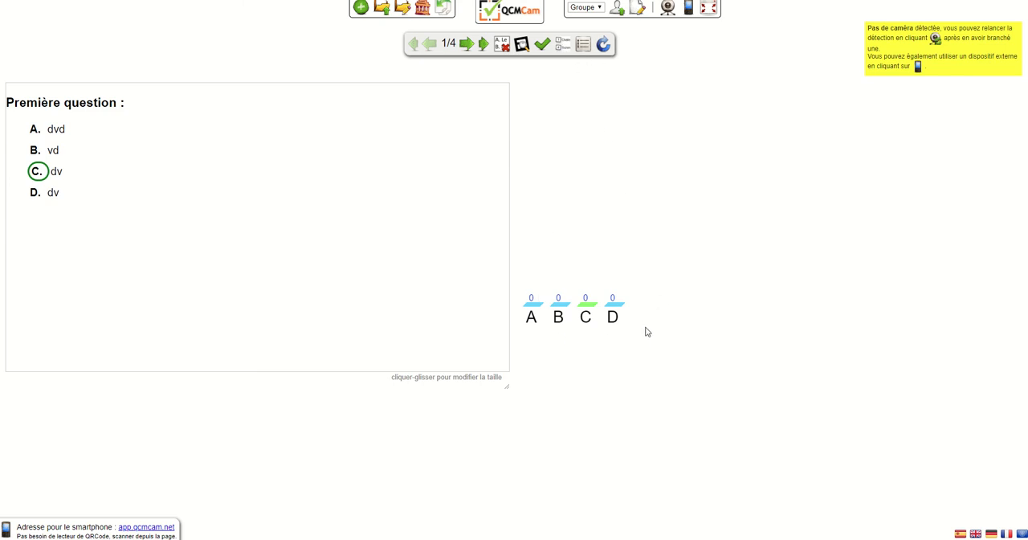
Advance through the questionnaire to question 4 and switch the response chart back to the participant list
{"action": "left_click", "coordinate": [468, 43]}
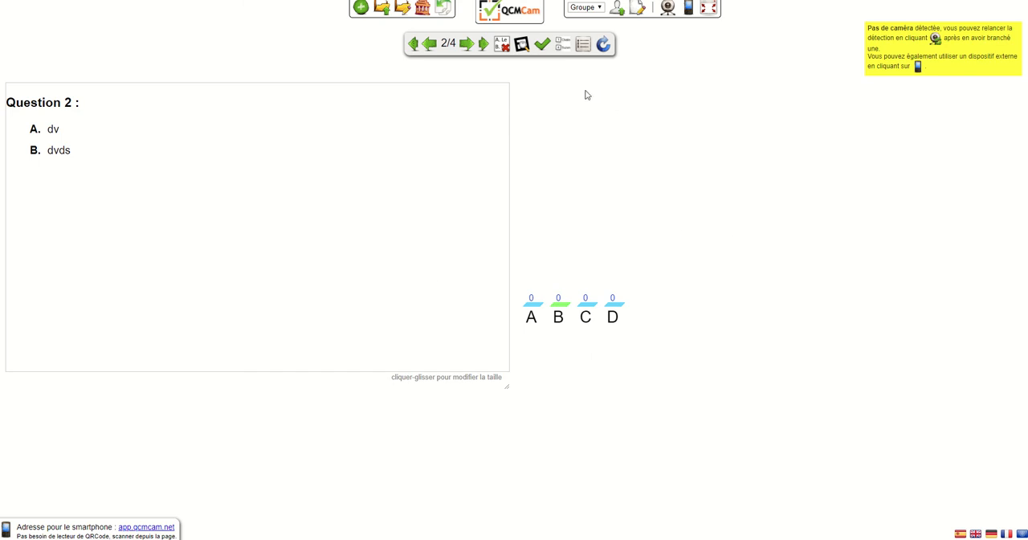
{"action": "left_click", "coordinate": [467, 45]}
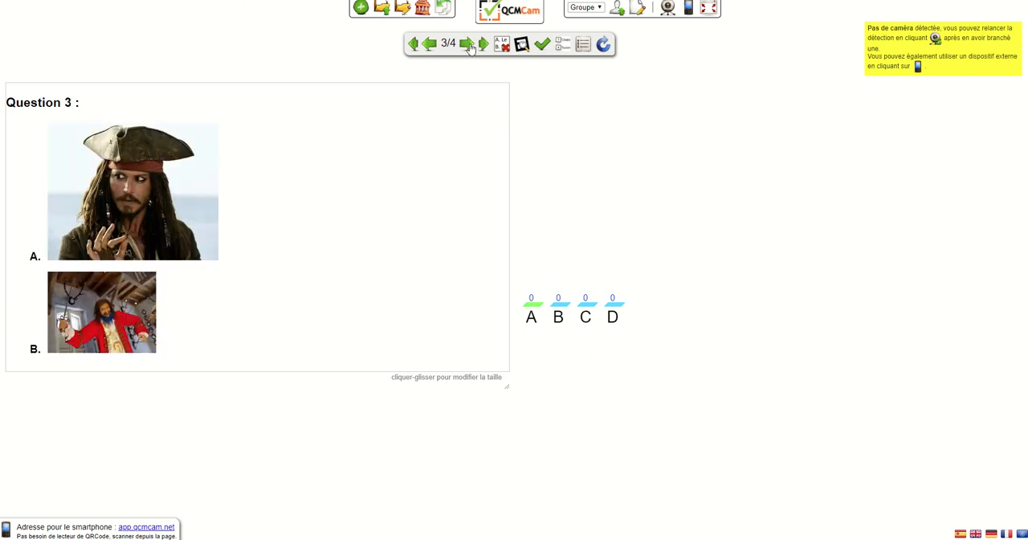
{"action": "left_click", "coordinate": [469, 45]}
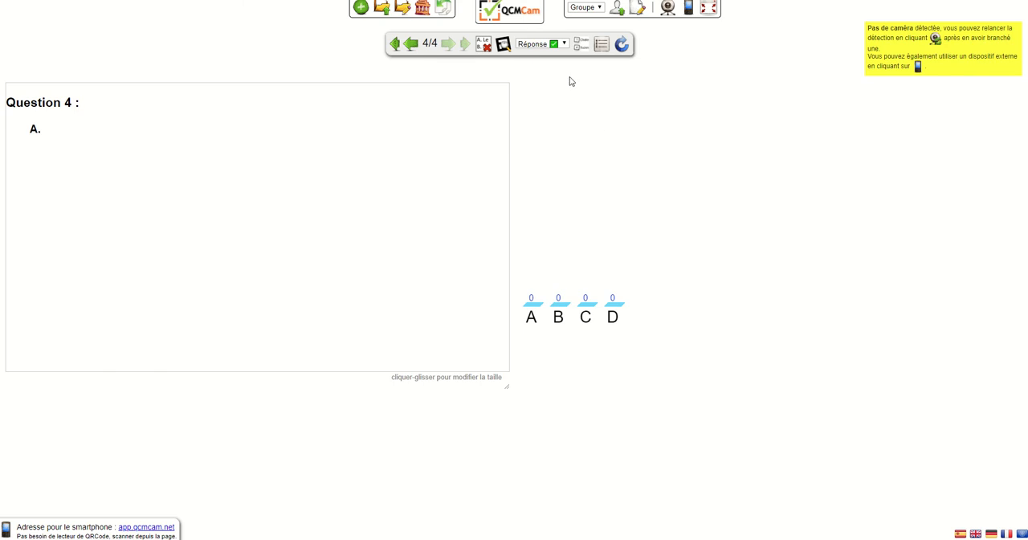
{"action": "left_click", "coordinate": [564, 44]}
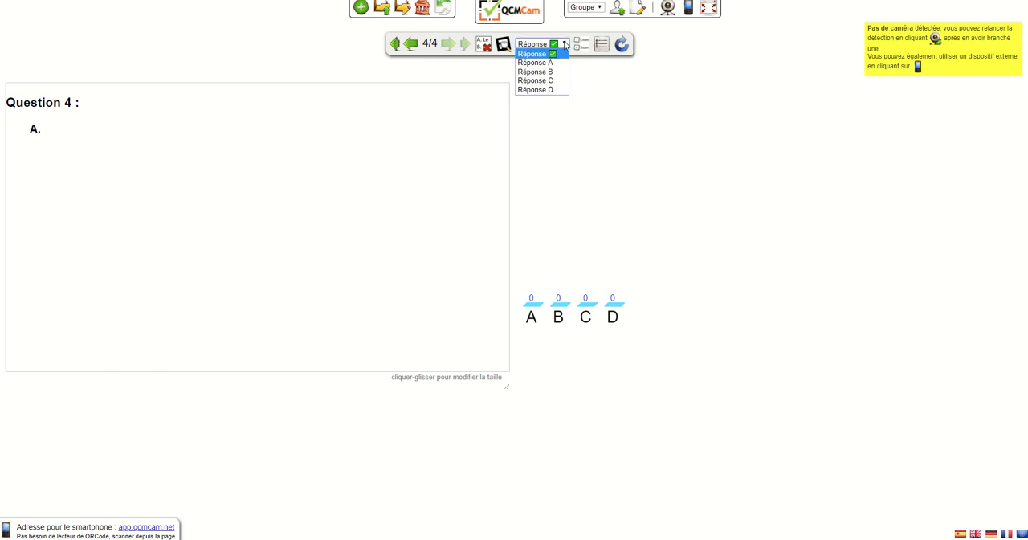
{"action": "left_click", "coordinate": [583, 45]}
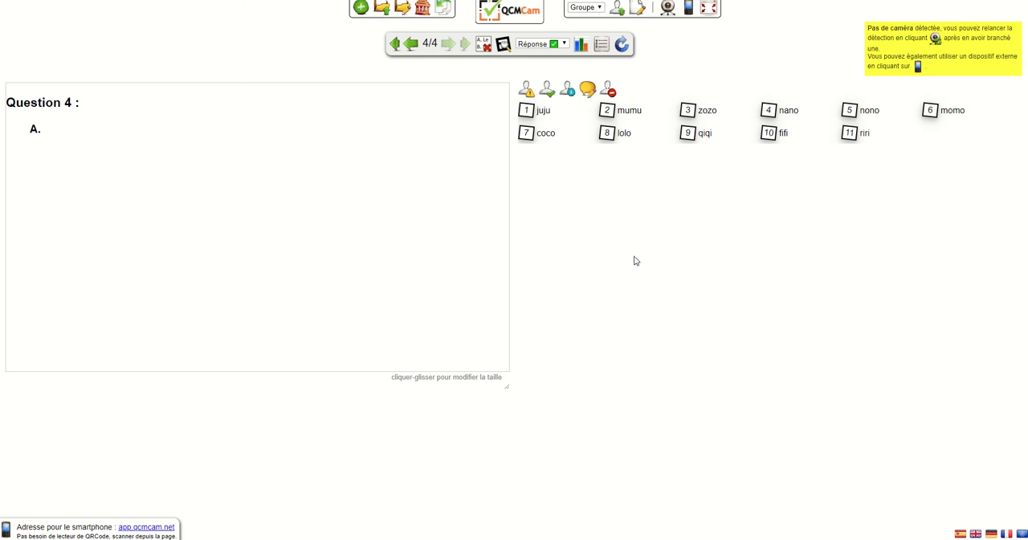
Go back to question 3 and, in question editing mode, download the questions to the computer without naming the questionnaire
{"action": "left_click", "coordinate": [383, 9]}
{"action": "left_click", "coordinate": [411, 44]}
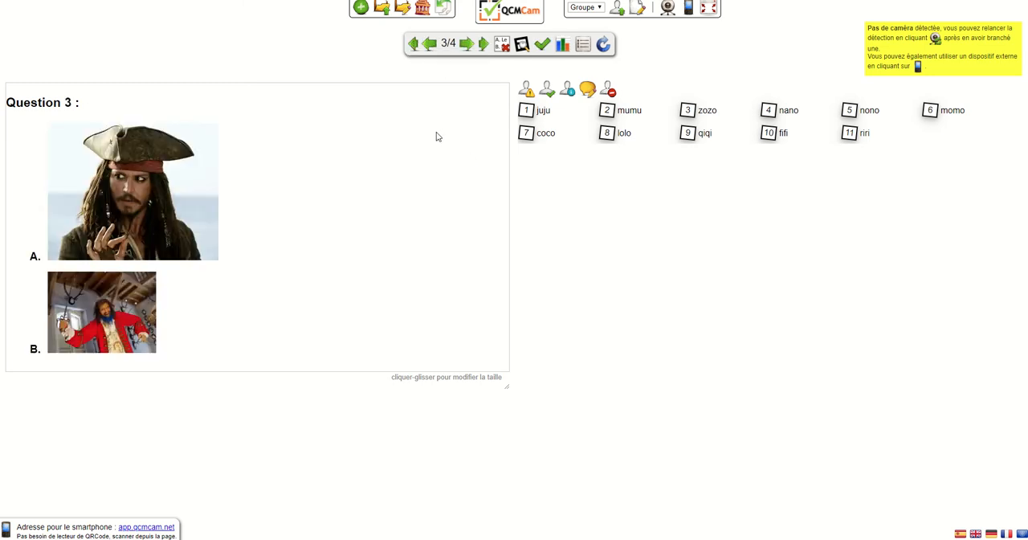
{"action": "left_click", "coordinate": [405, 10]}
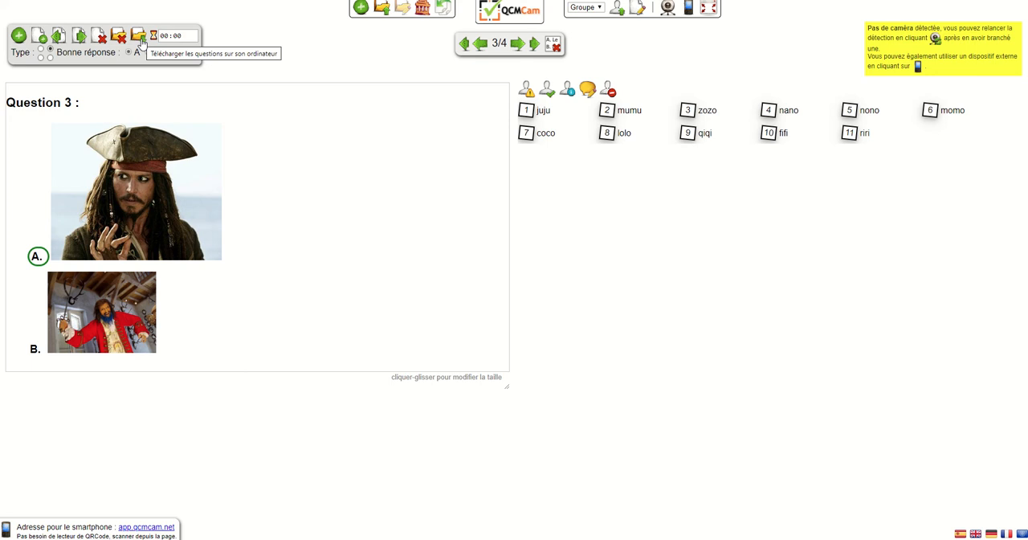
{"action": "left_click", "coordinate": [140, 39]}
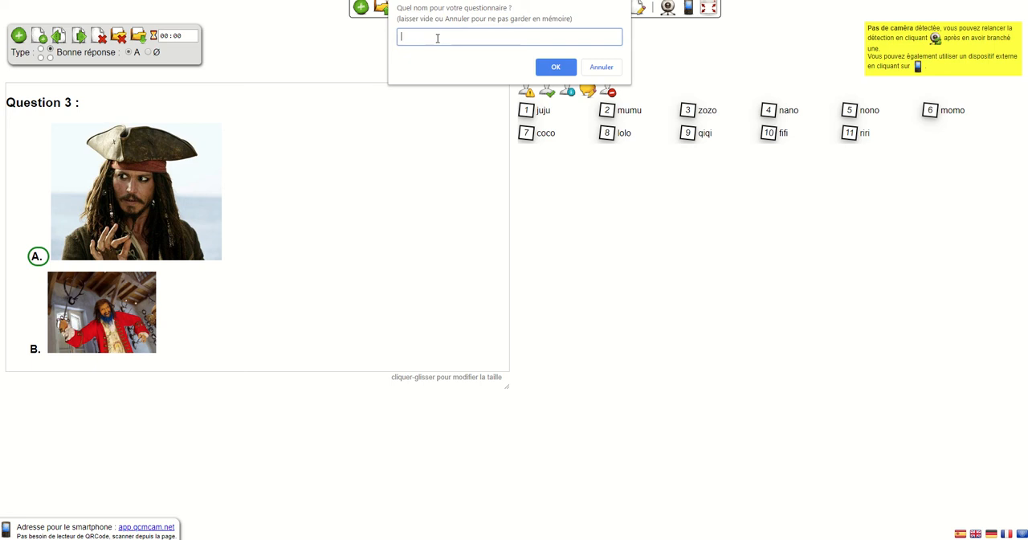
{"action": "left_click", "coordinate": [601, 67]}
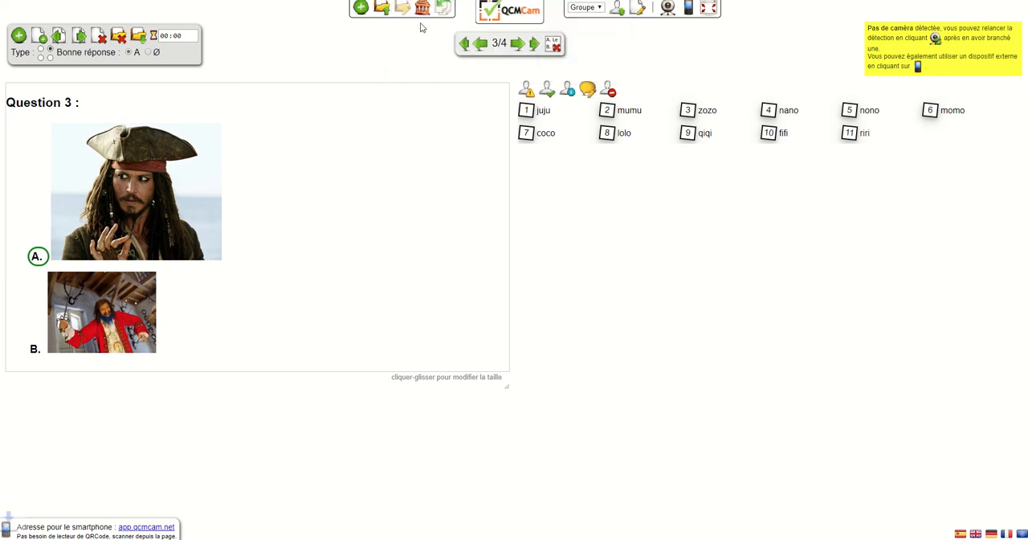
{"action": "left_click", "coordinate": [404, 10]}
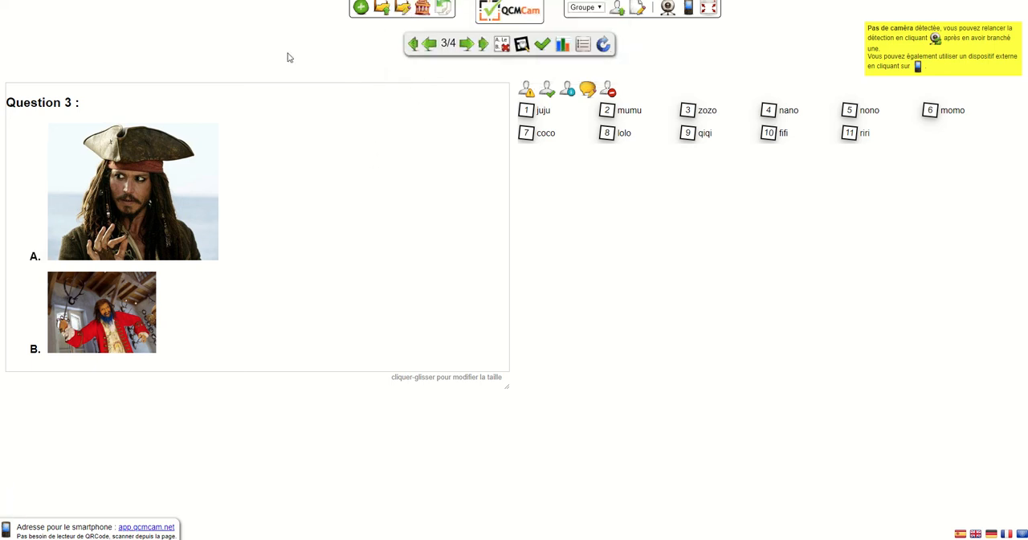